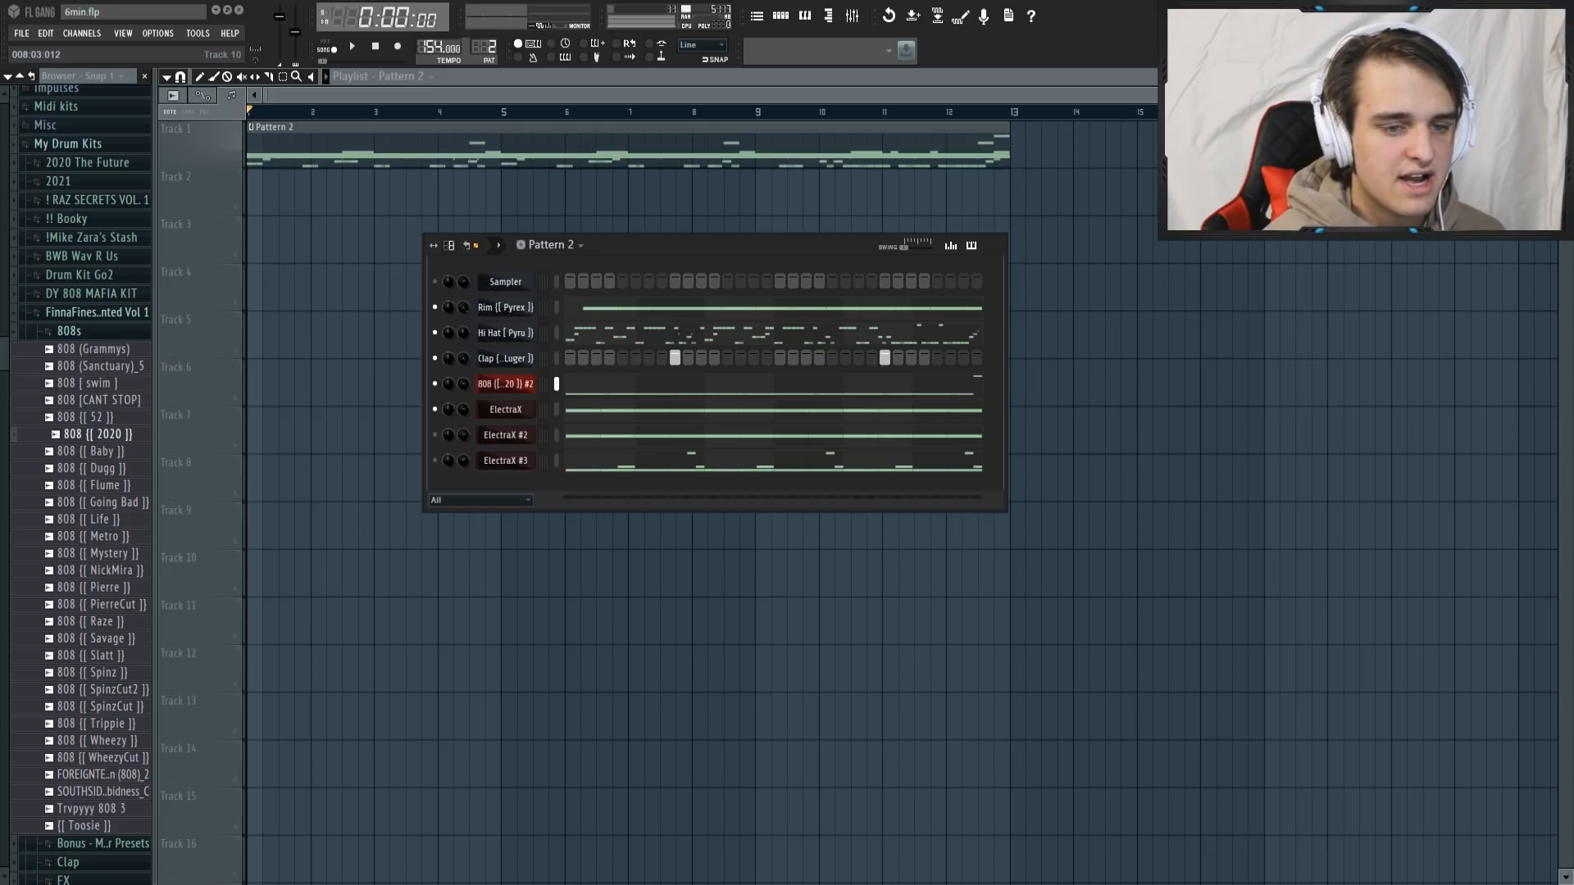
- Review the channel settings of the Rim {[ Pyrex ]} sample, including its miscellaneous functions, and open those of the Hi Hat channel
click(505, 307)
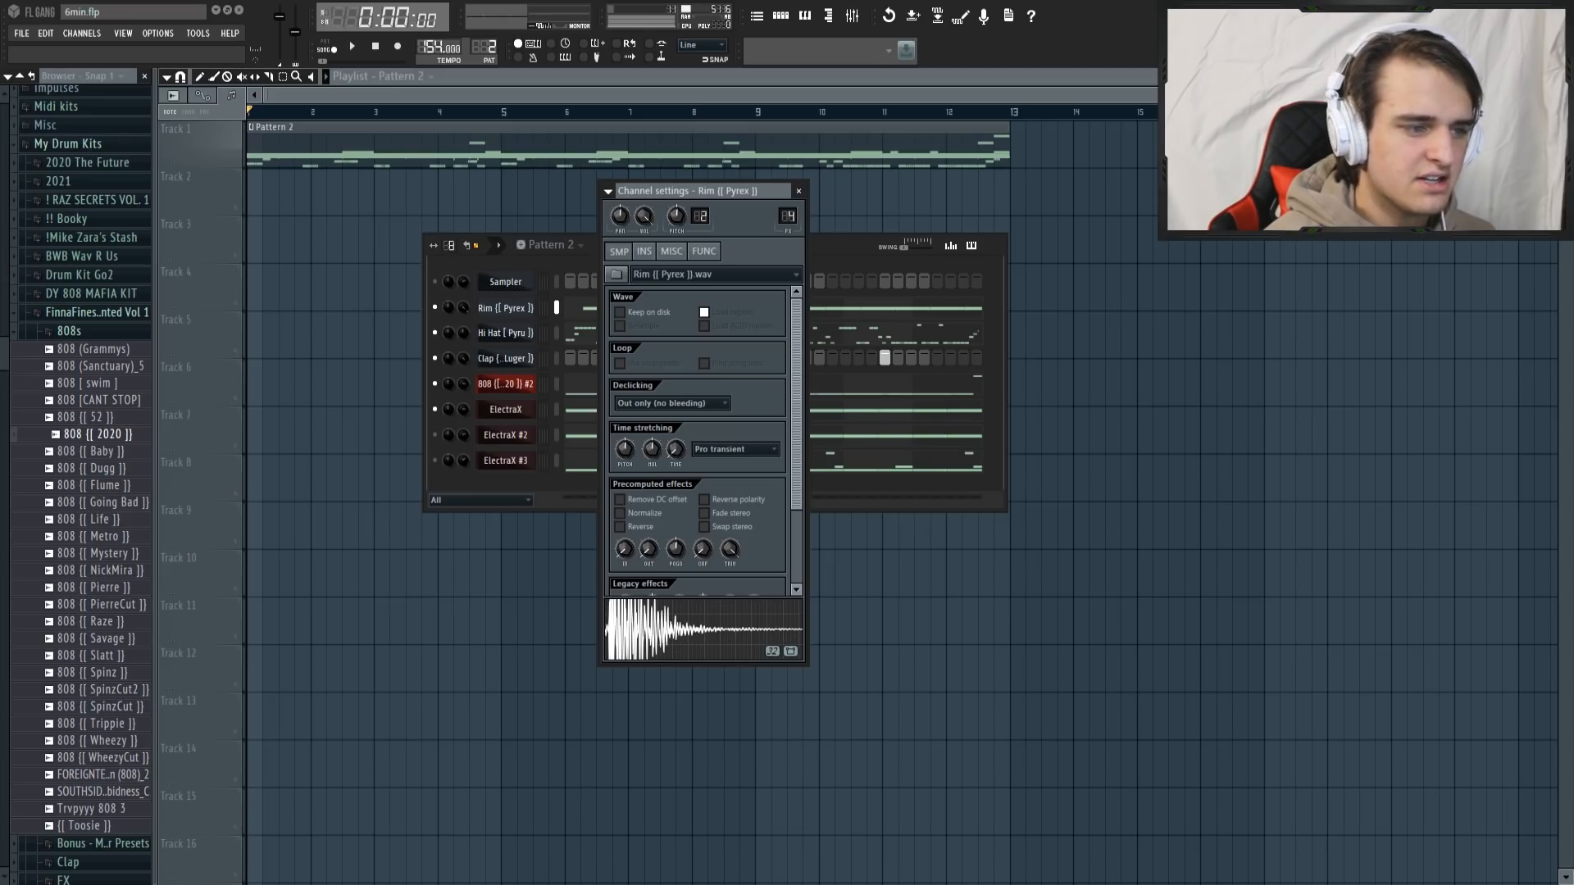
scroll(697, 443, down, 3)
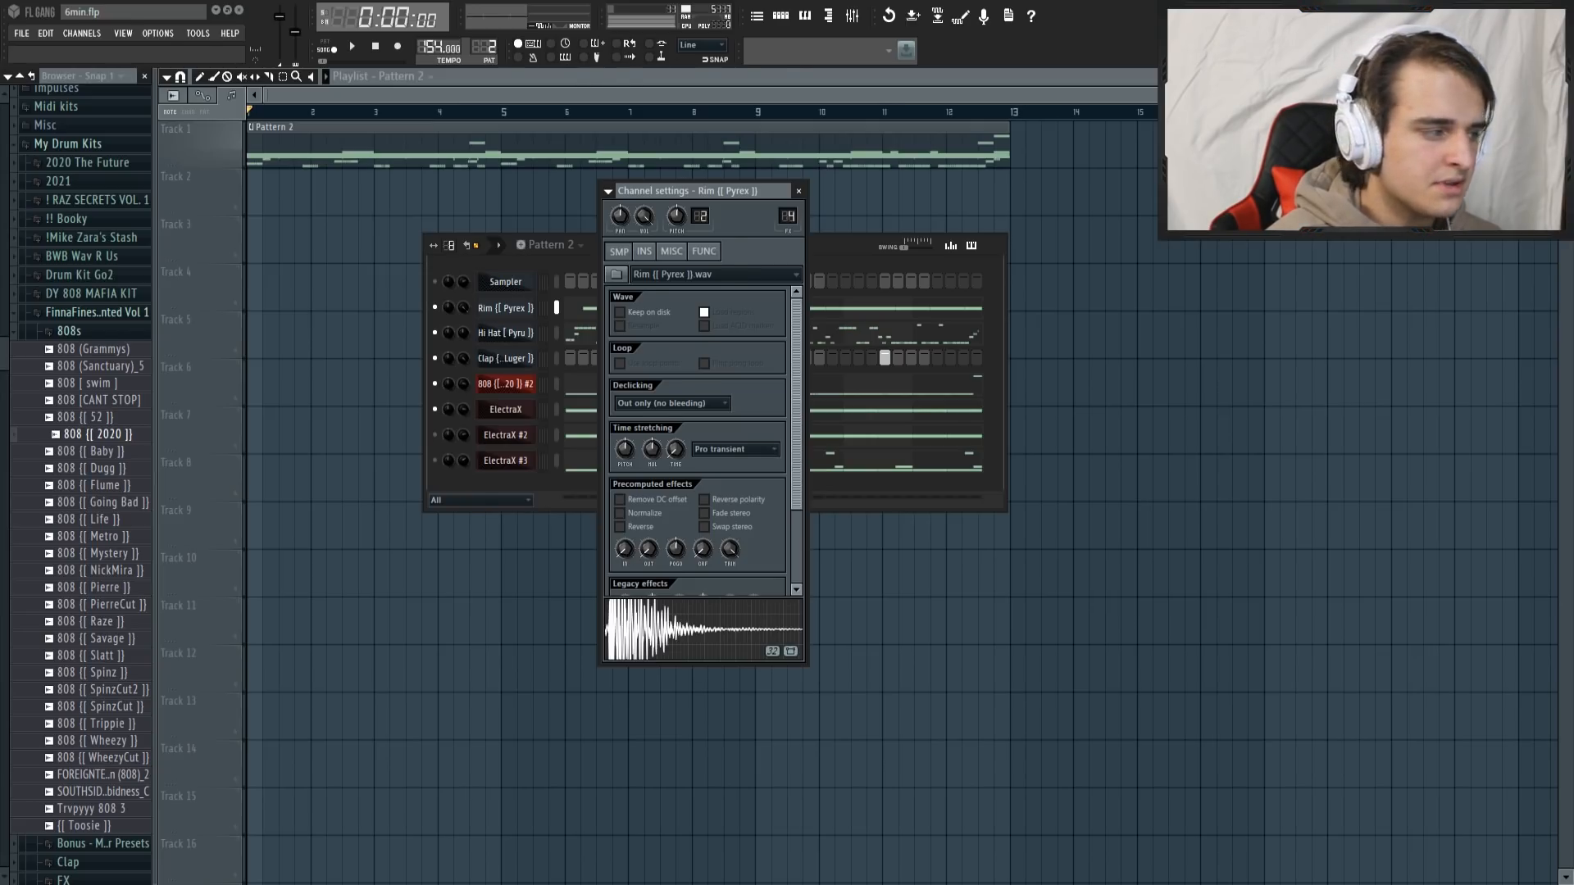
click(671, 251)
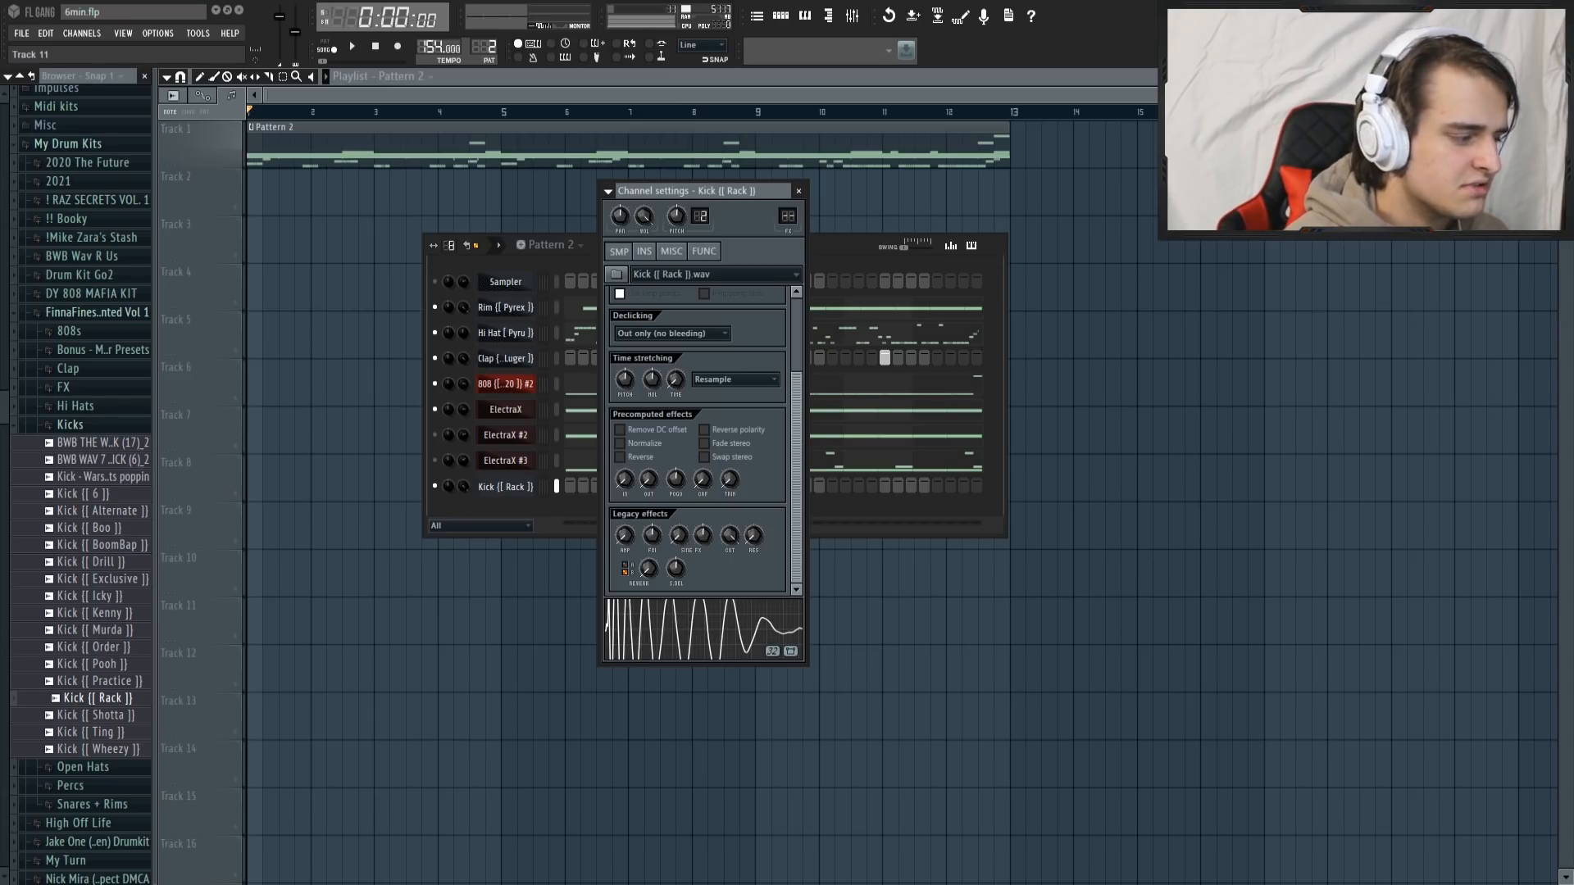
click(506, 334)
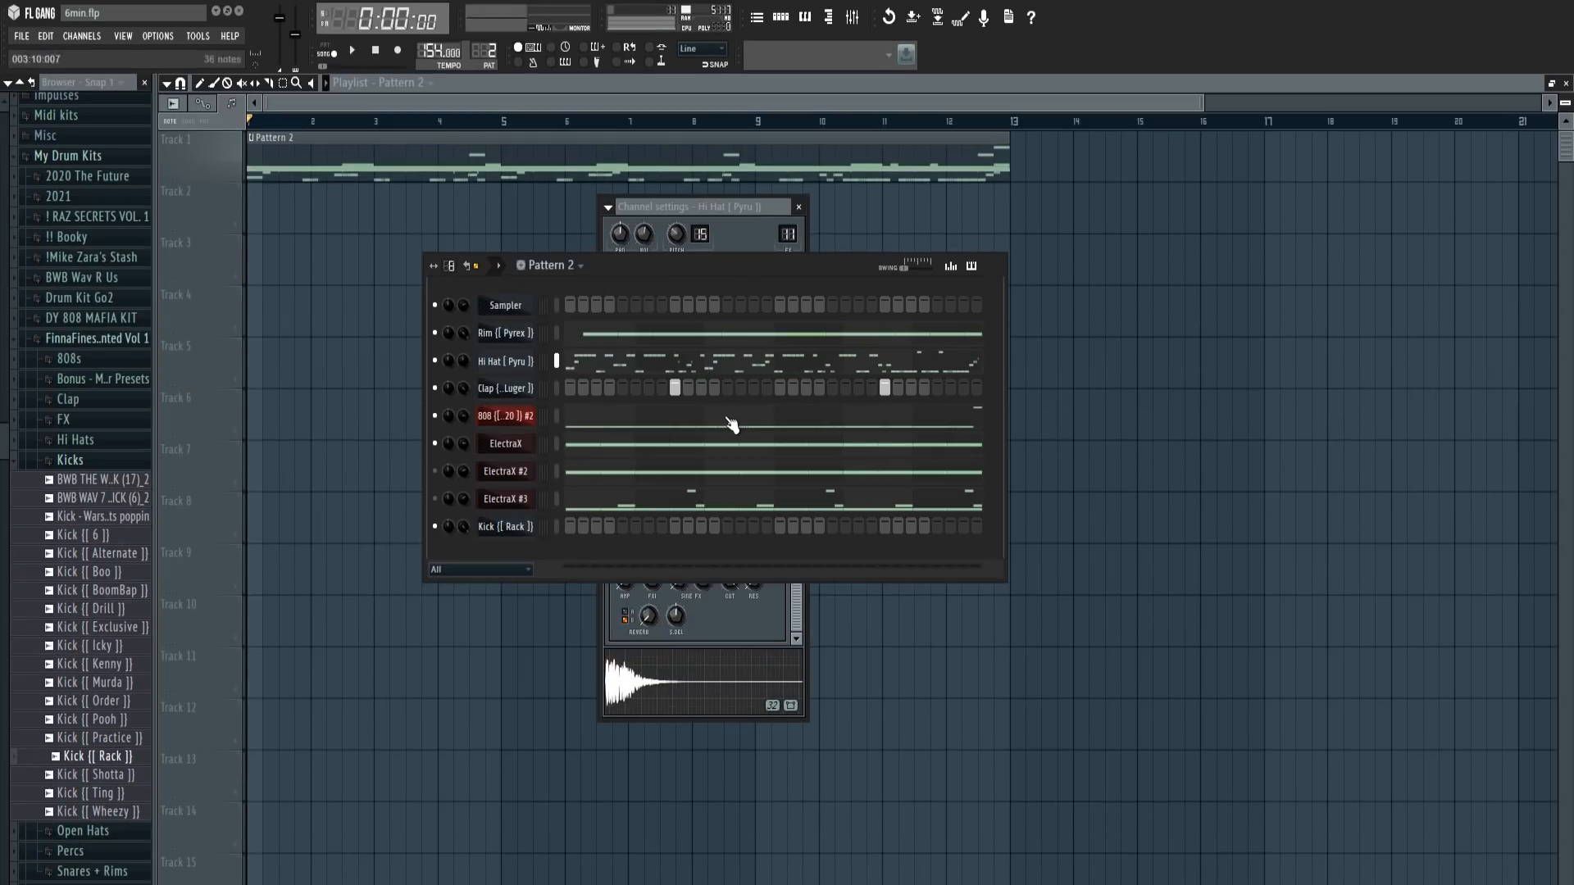
- Play back Pattern 2 to hear the layered drums and melody, and stop the playback
key(space)
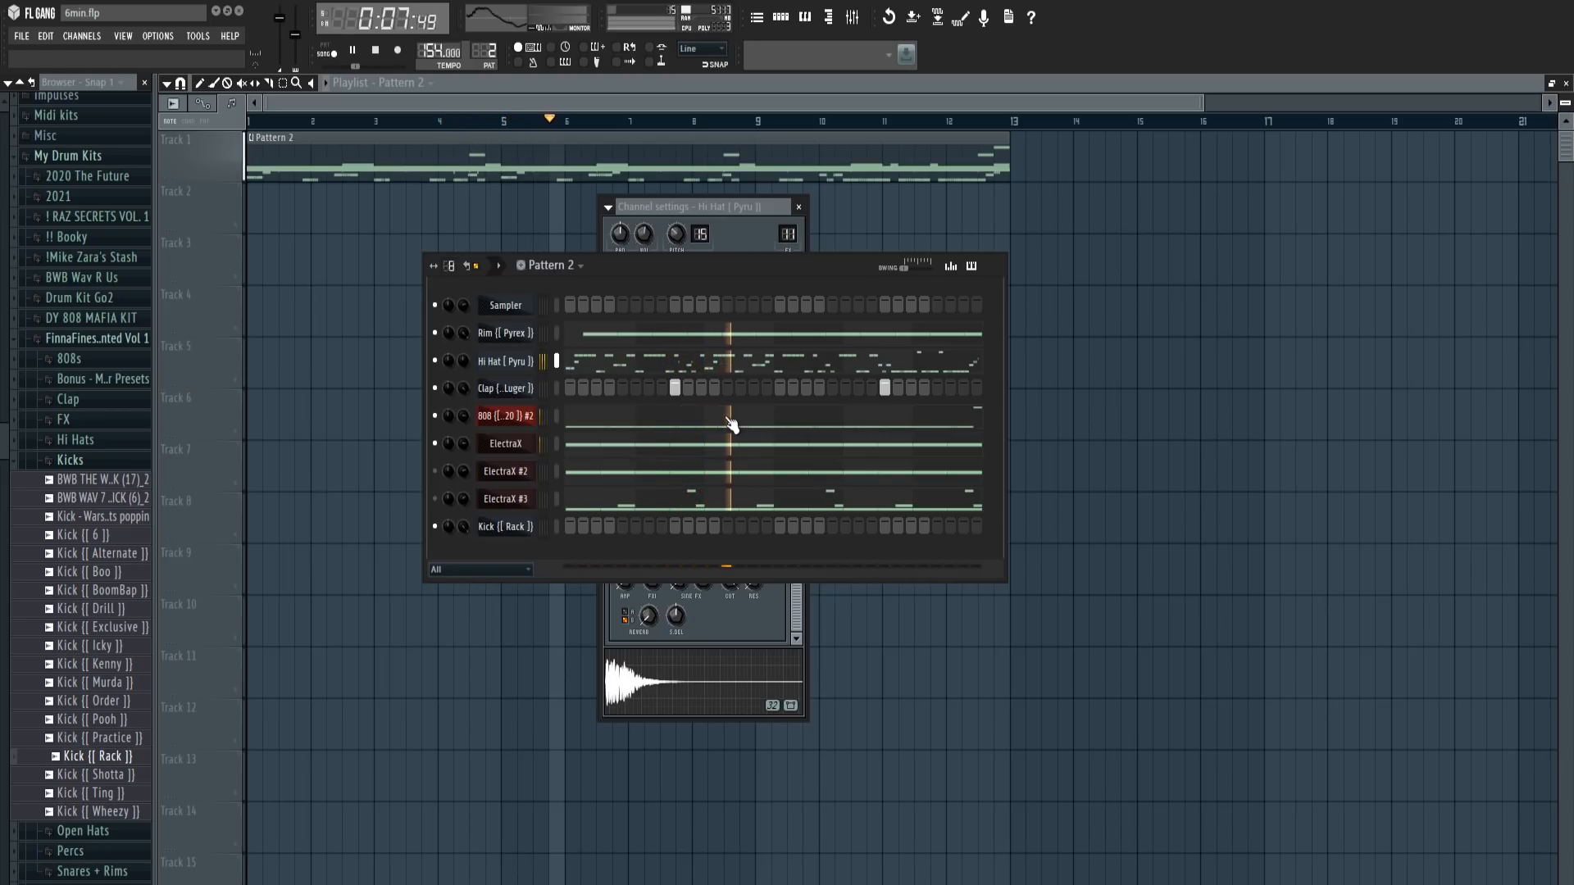
key(space)
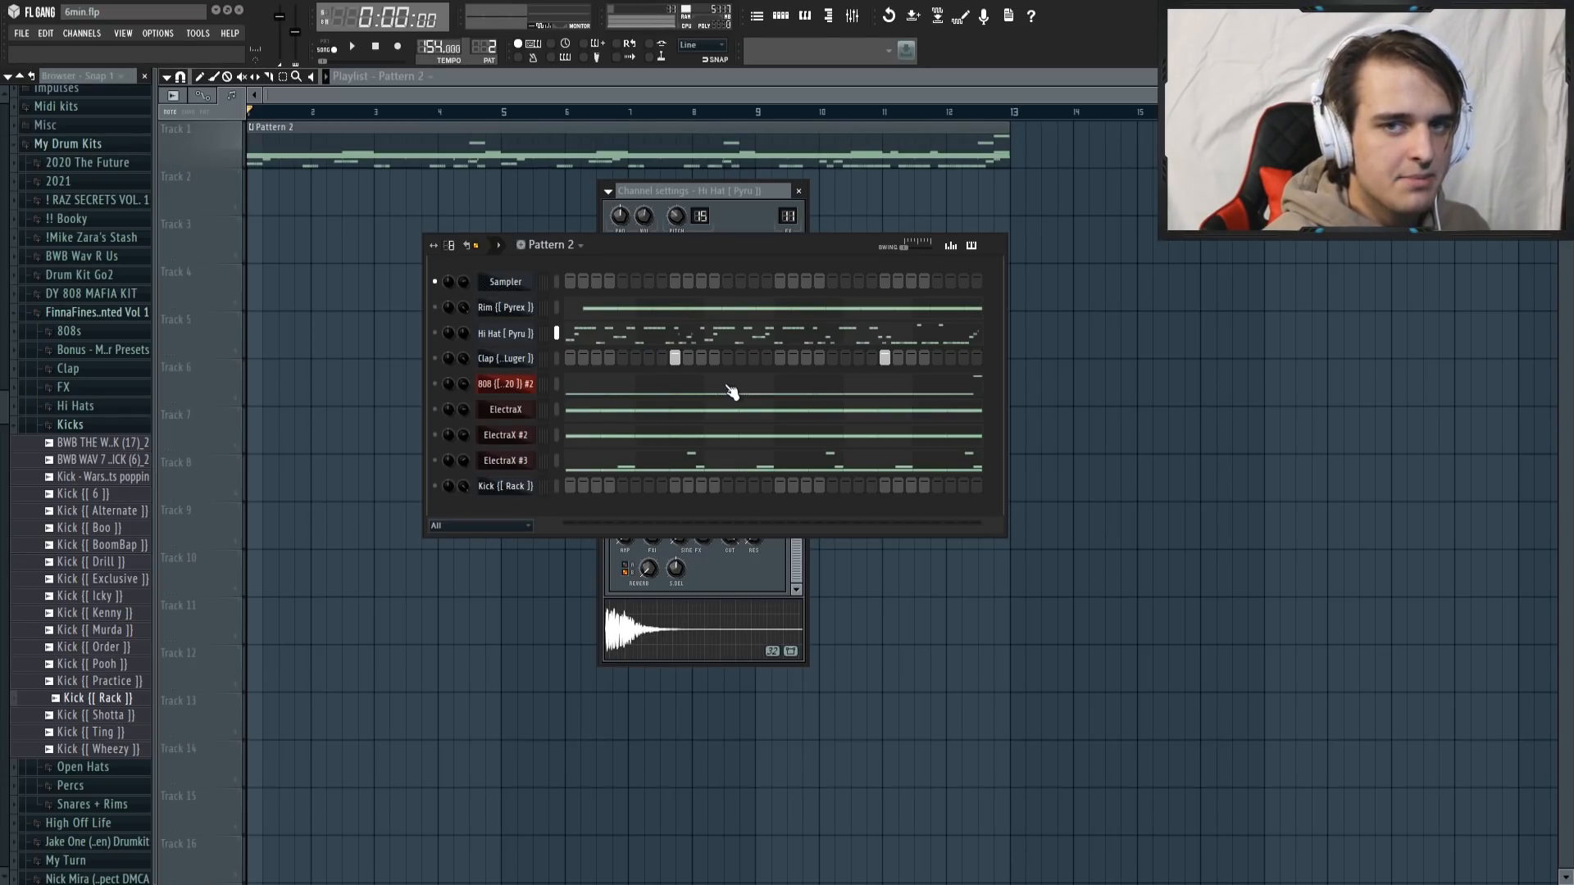
key(space)
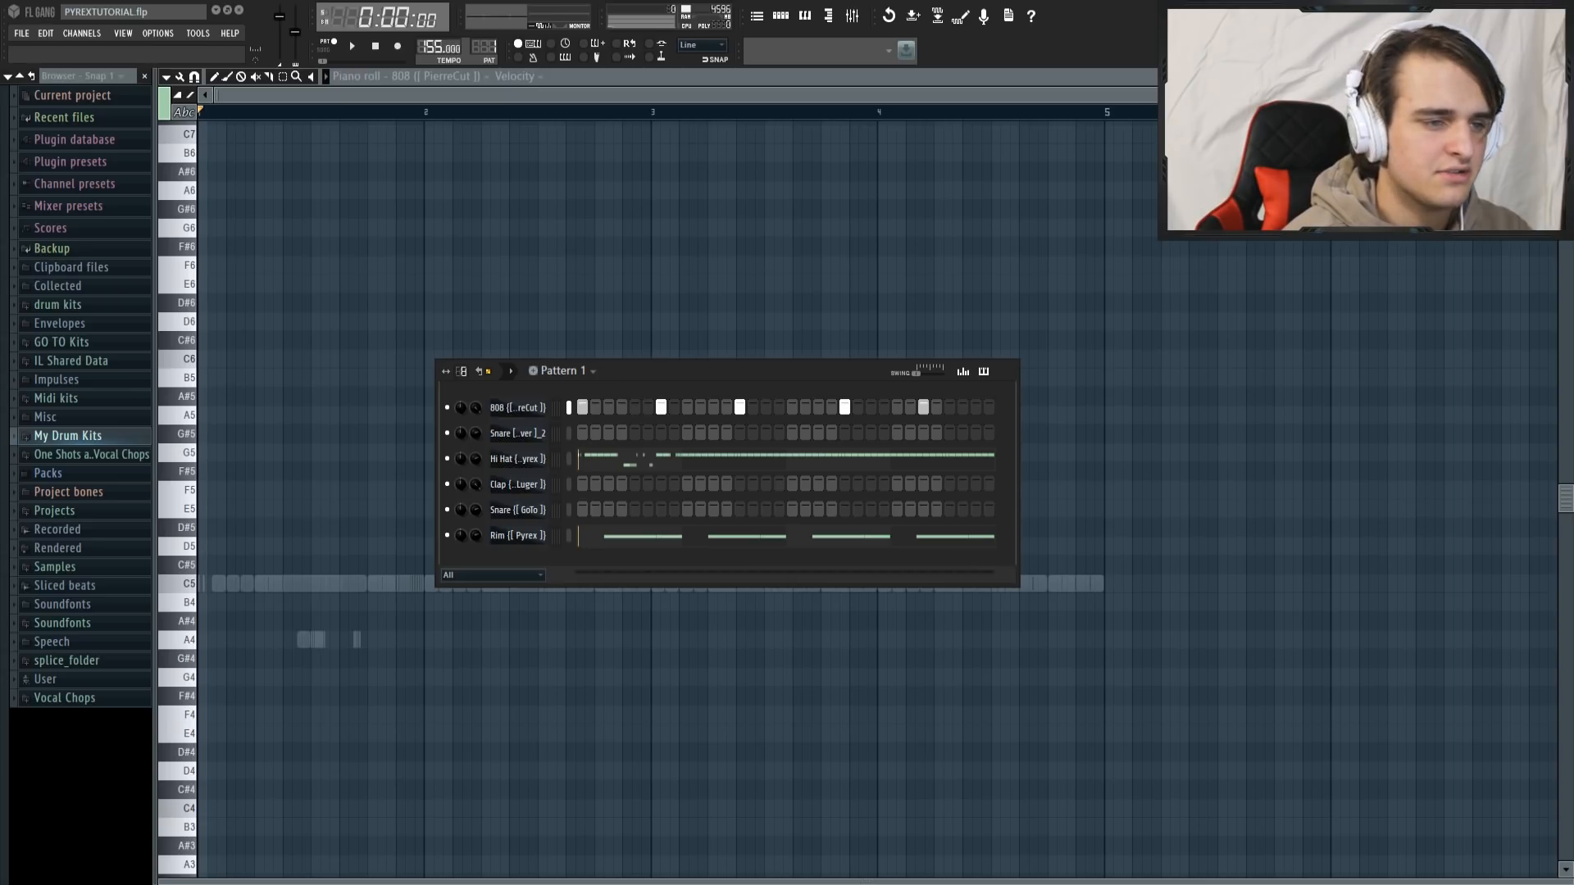
- Rearrange the 808 PierreCut hits in Pattern 1, clearing steps 21 and 27 and placing a hit on step 7
right_click(765, 407)
right_click(739, 408)
right_click(661, 407)
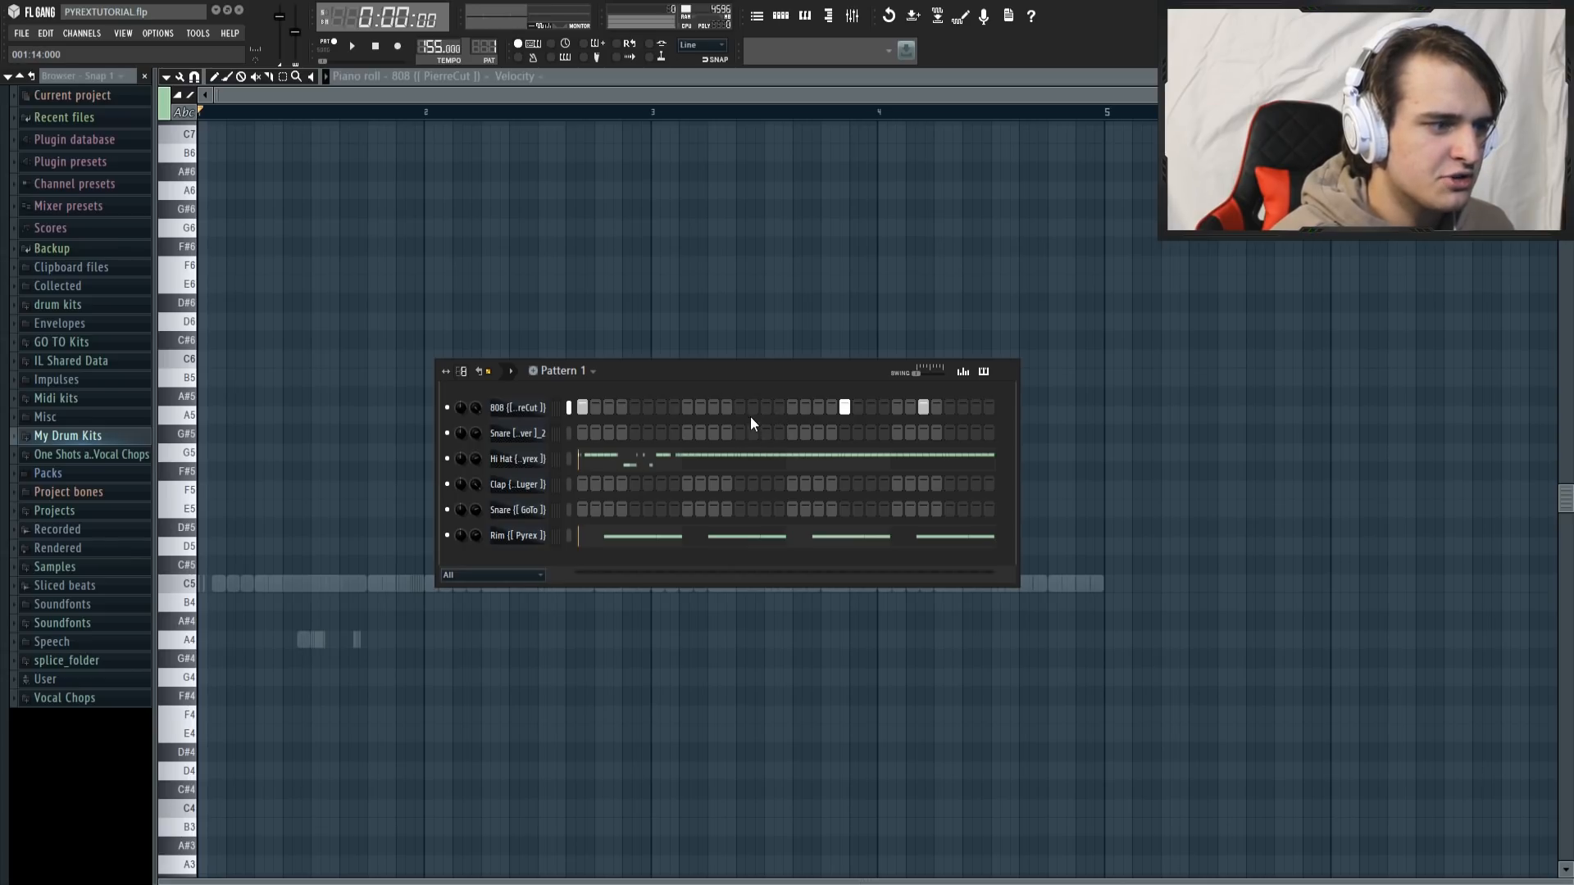
right_click(923, 408)
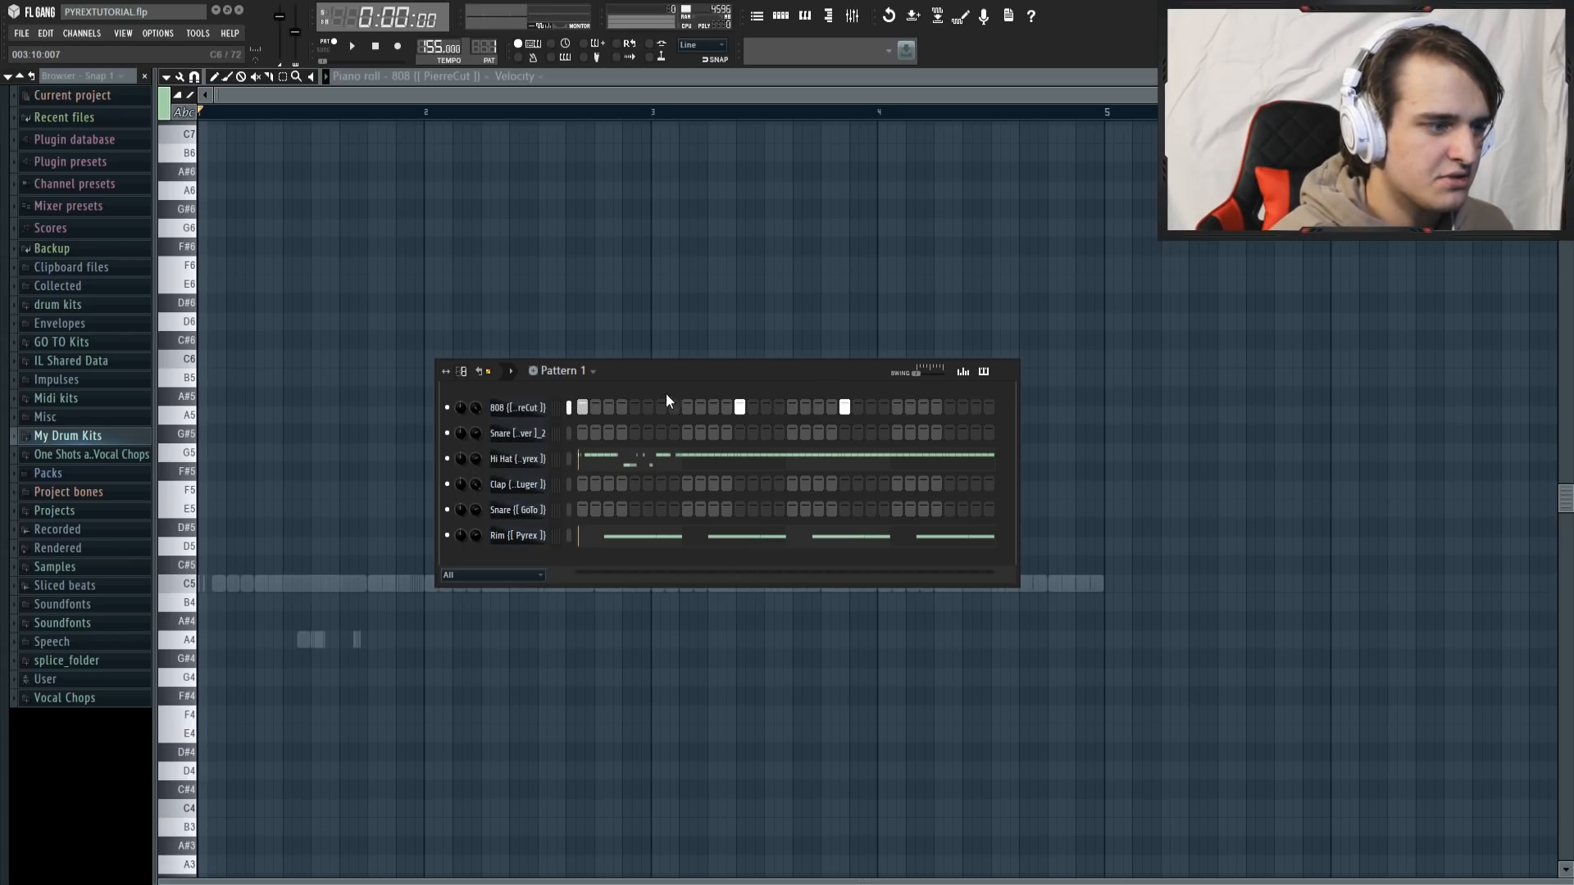
right_click(845, 407)
click(661, 407)
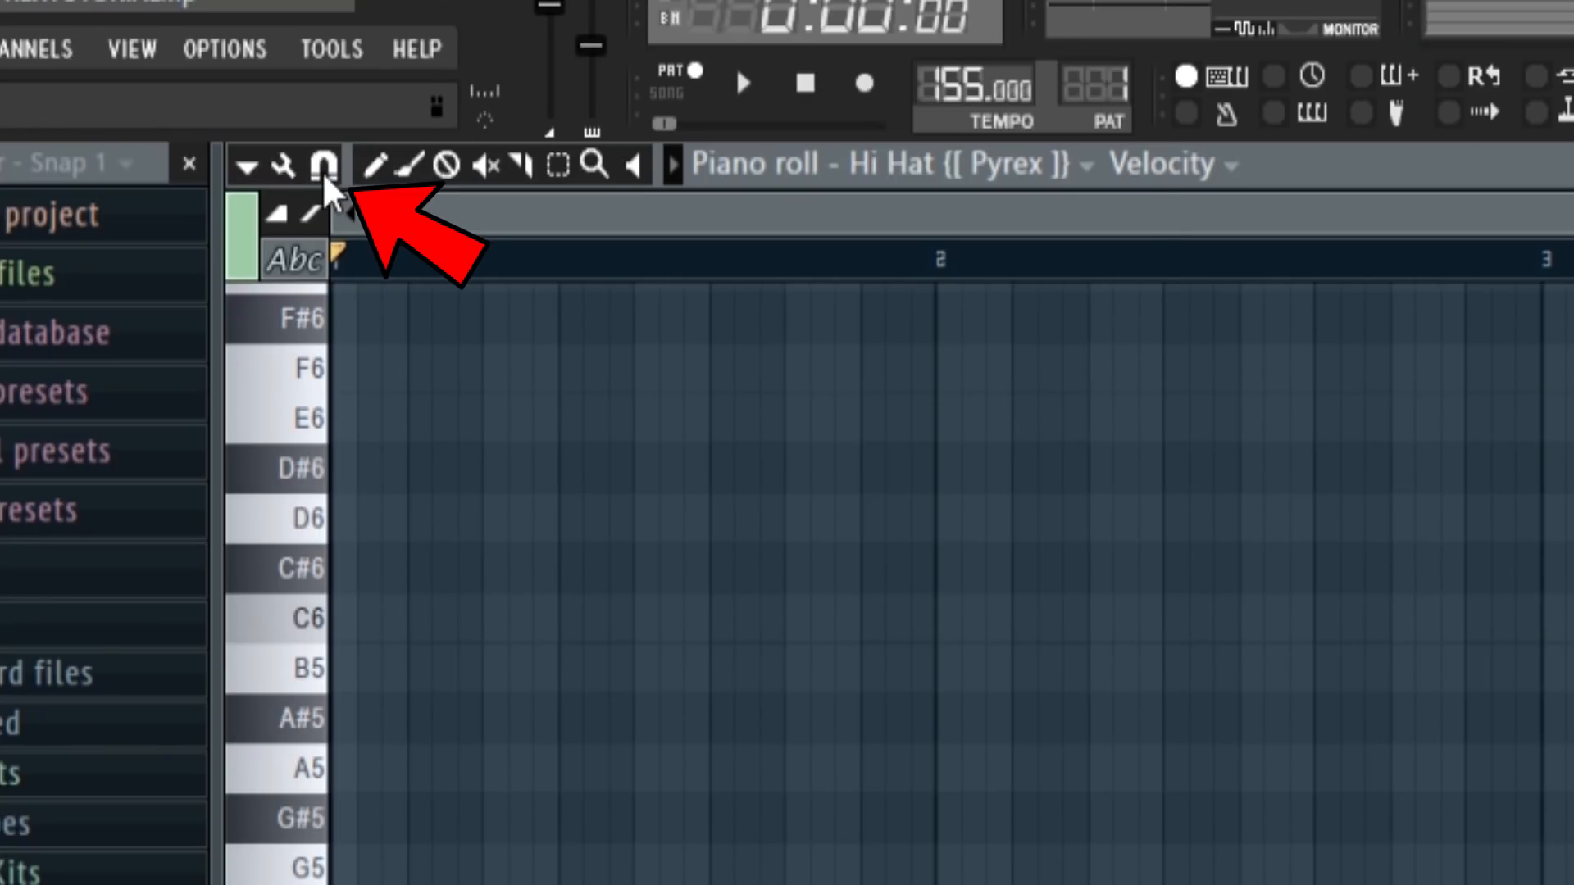
- Vary the selected C5 hi-hat note at step 9 of bar 2 by chopping it into a roll and resizing it
click(325, 168)
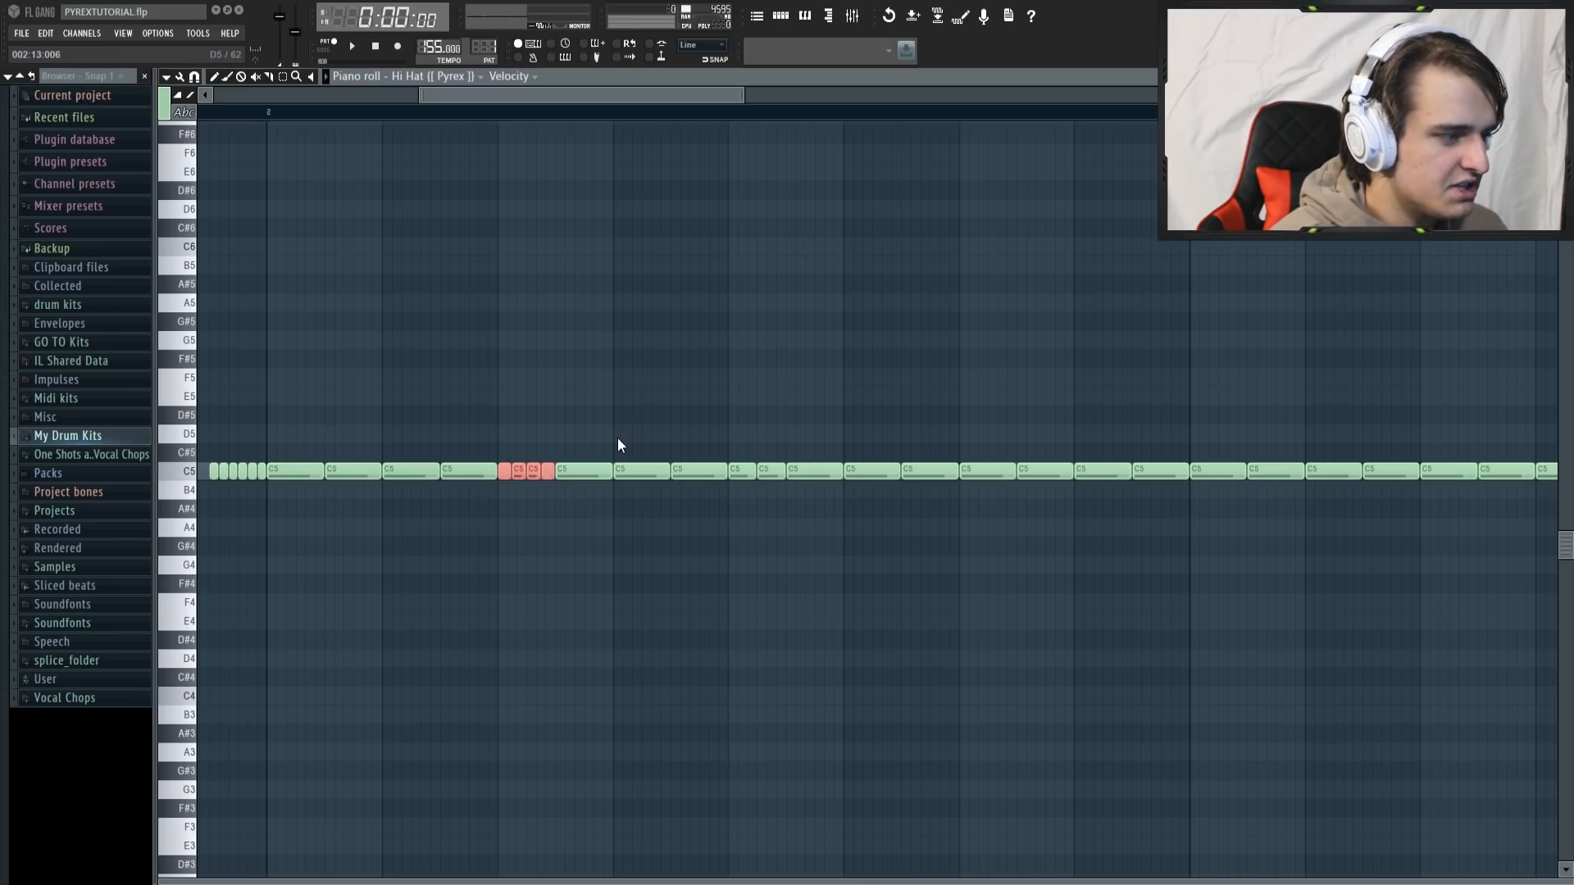
key(alt+u)
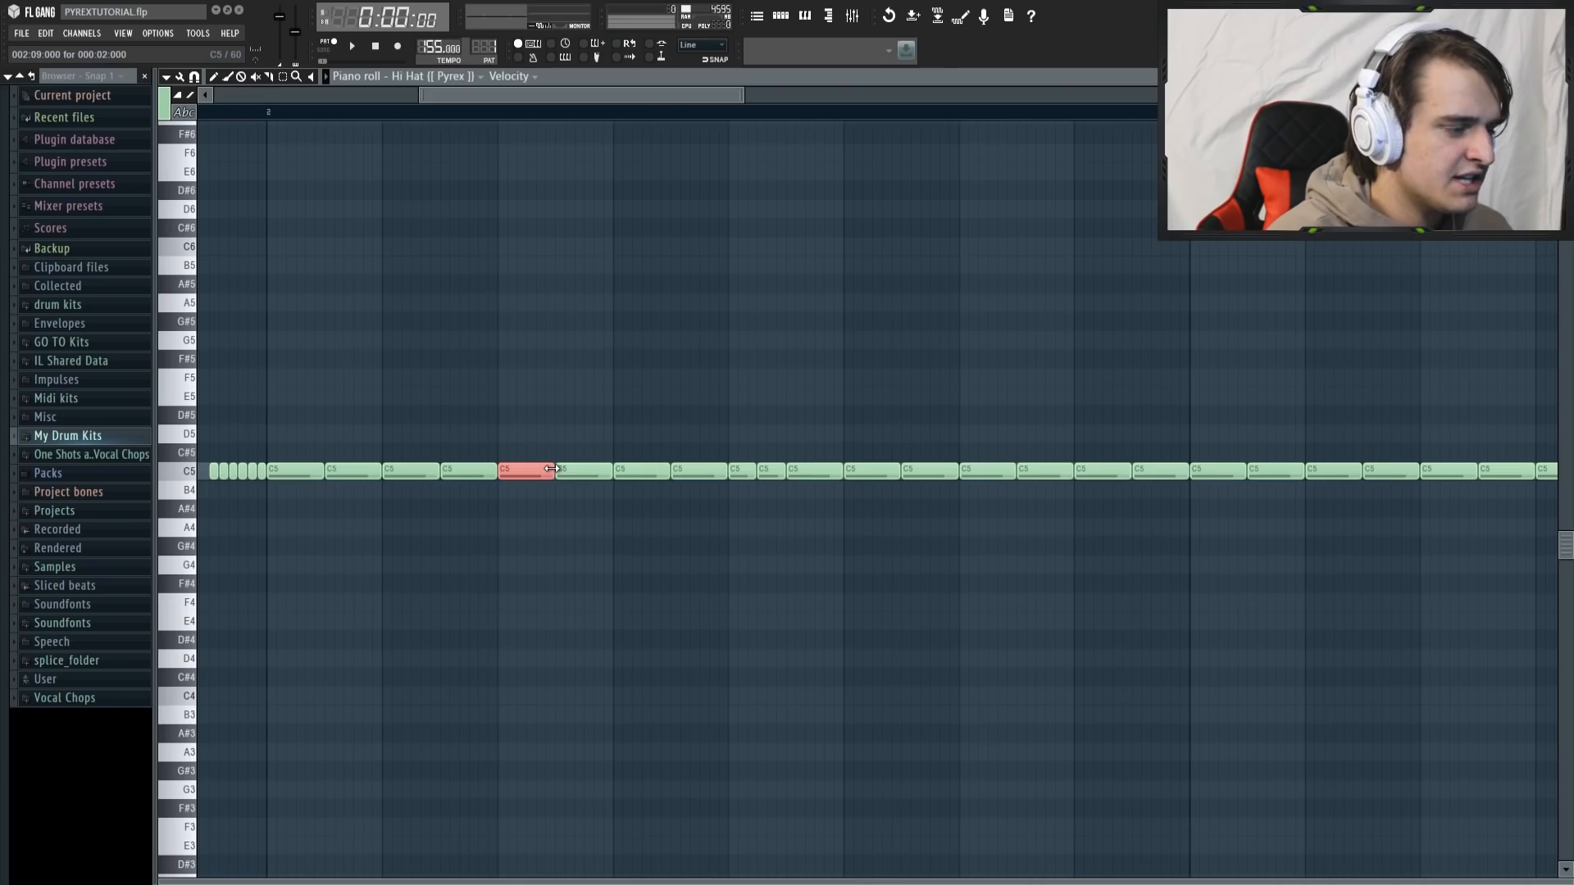
drag(550, 469, 496, 472)
drag(519, 471, 559, 478)
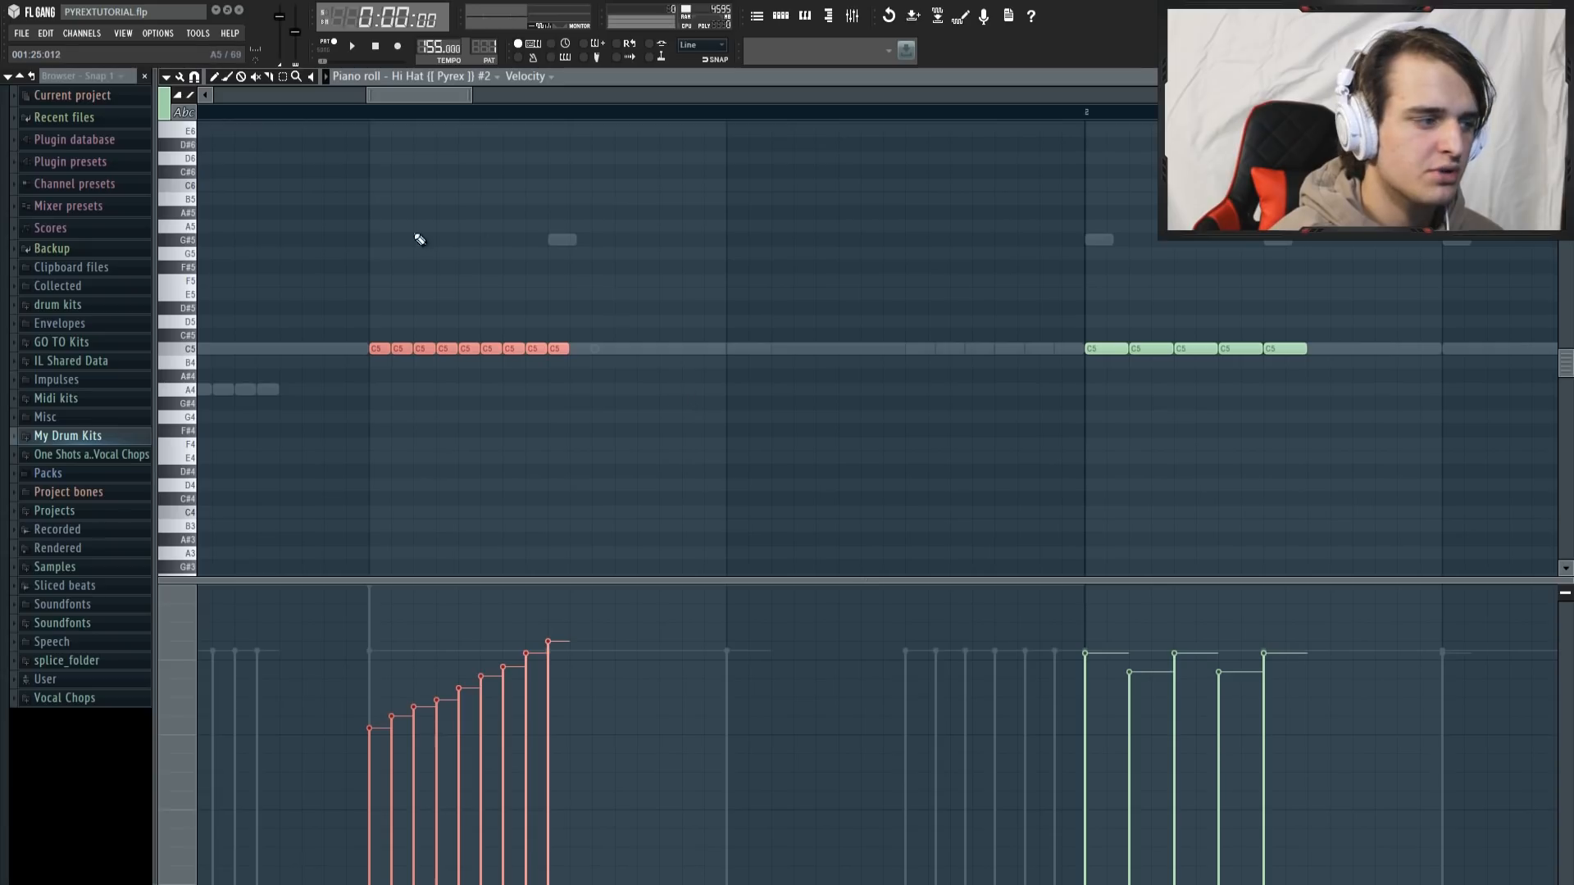
- Lower the velocities of the nine-note C5 roll in bar 1 of Hi Hat #2 while keeping its rising ramp
scroll(470, 350, down, 6)
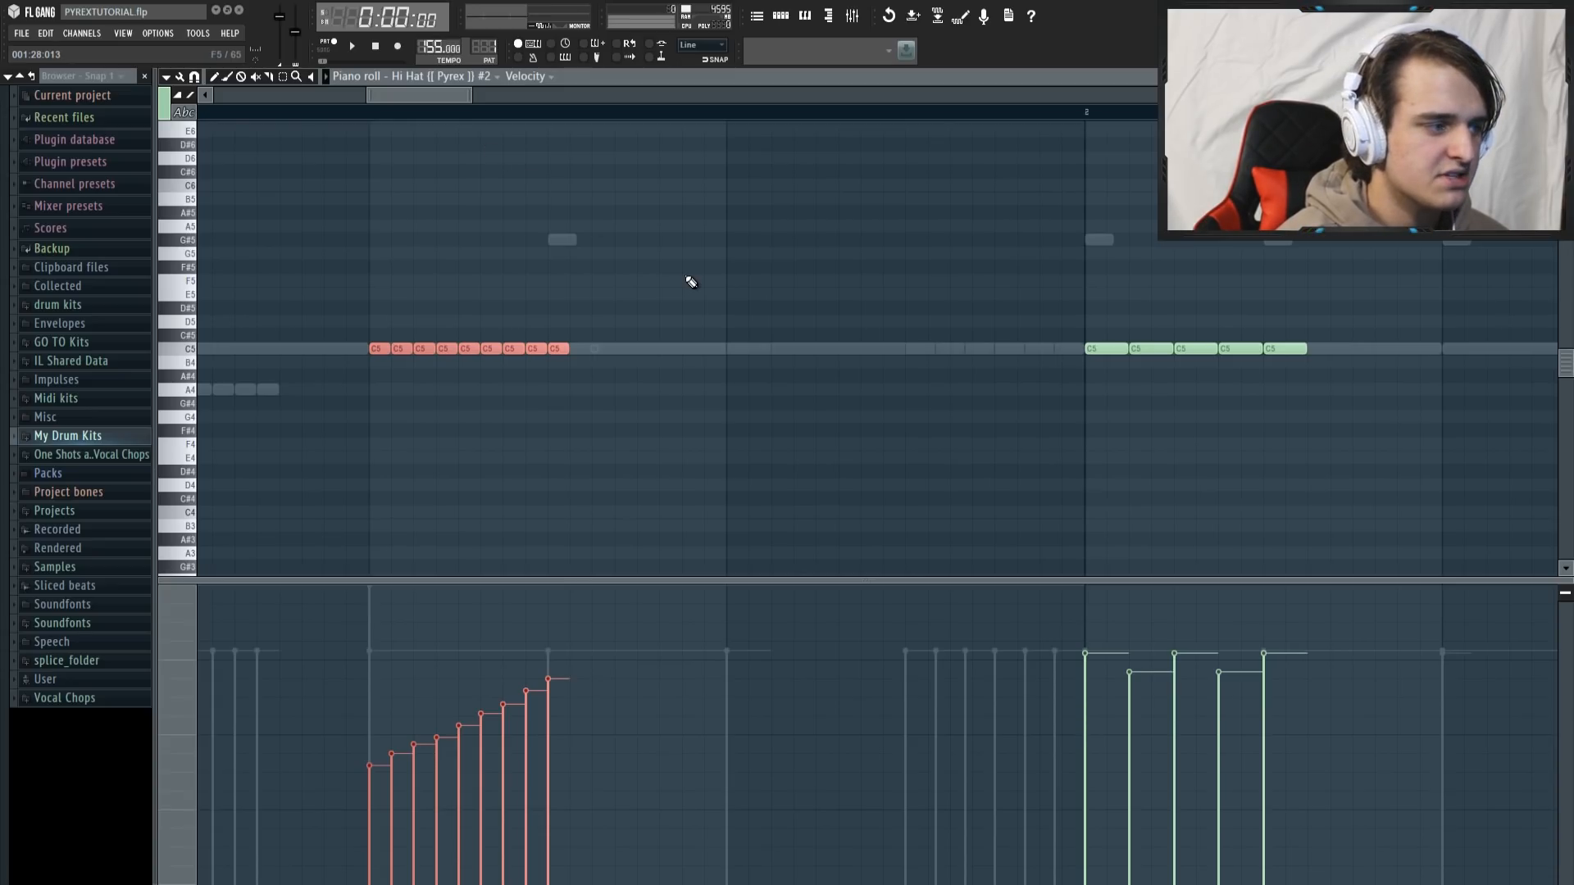
drag(636, 448, 292, 235)
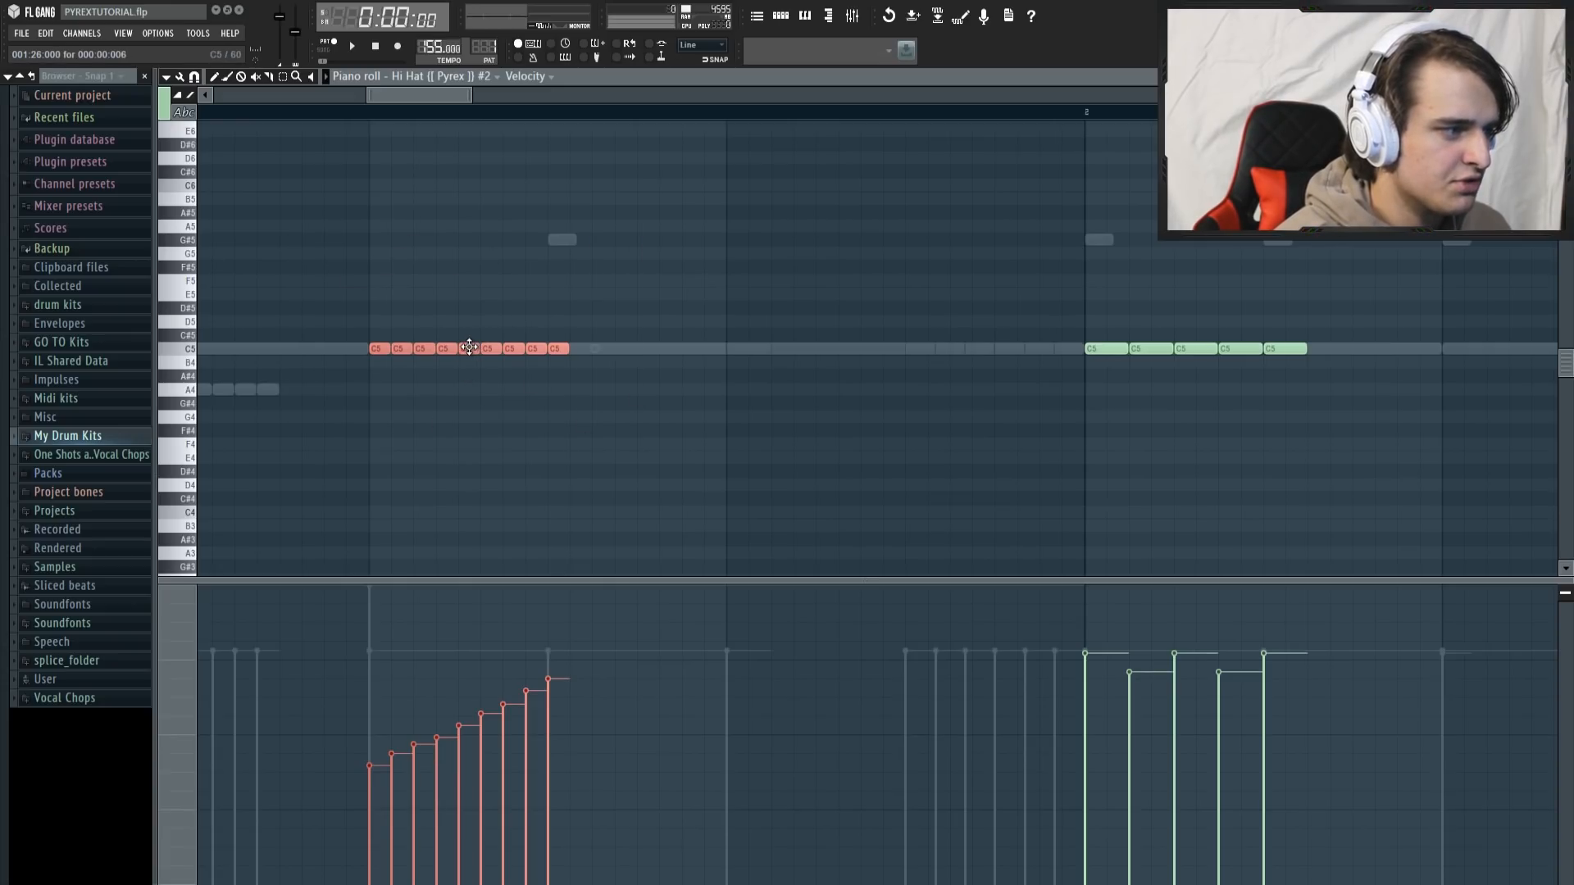
scroll(467, 346, down, 4)
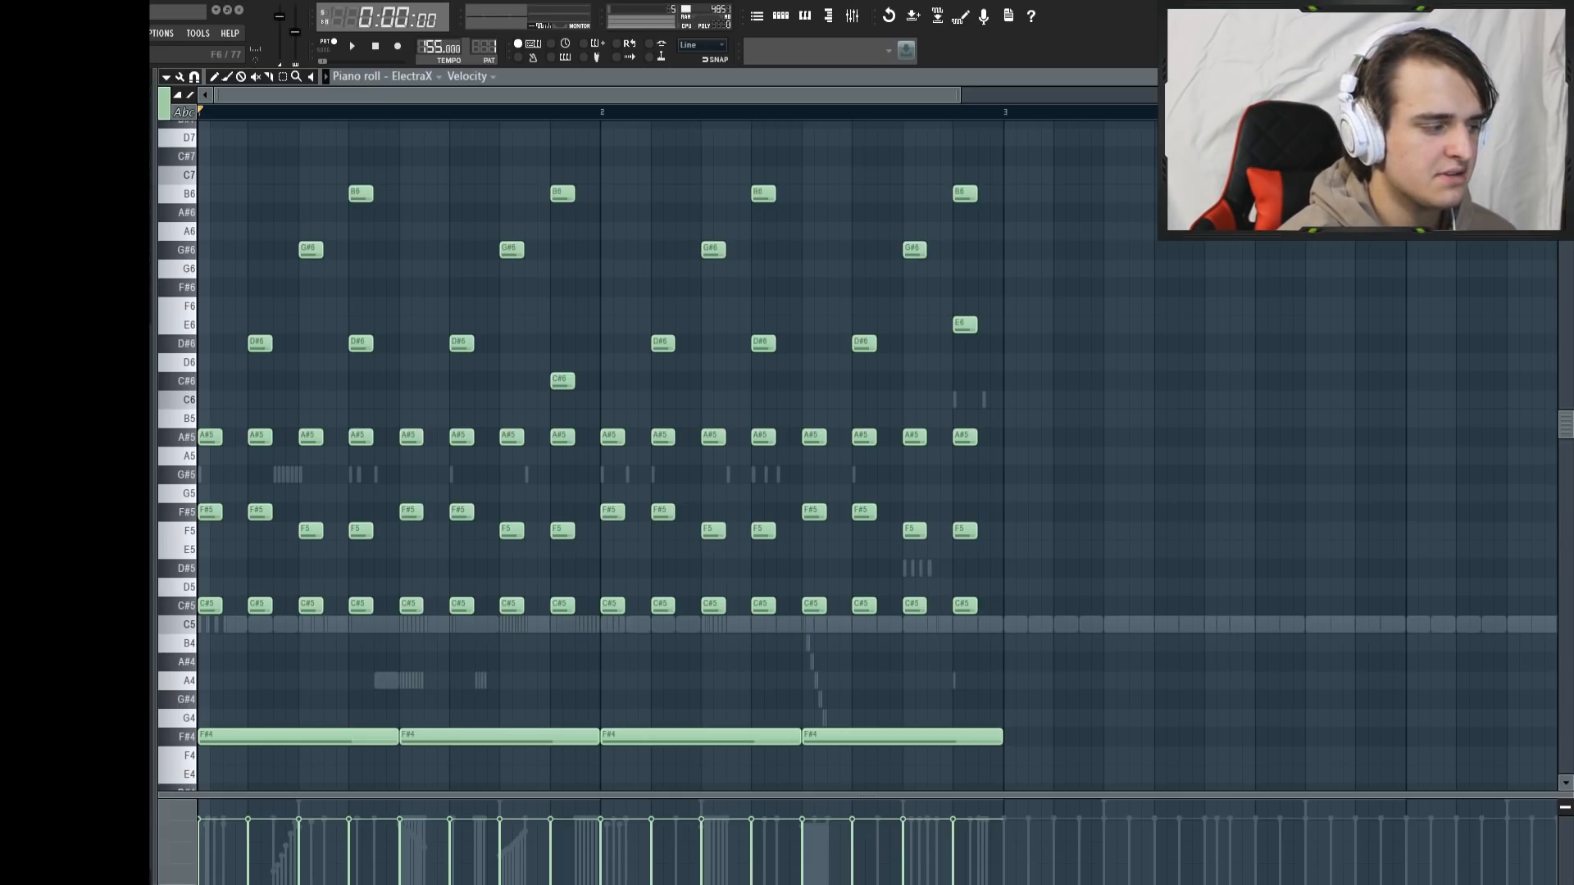
- Save the project under the new file name mysocialsecuritynumber.flp
key(F9)
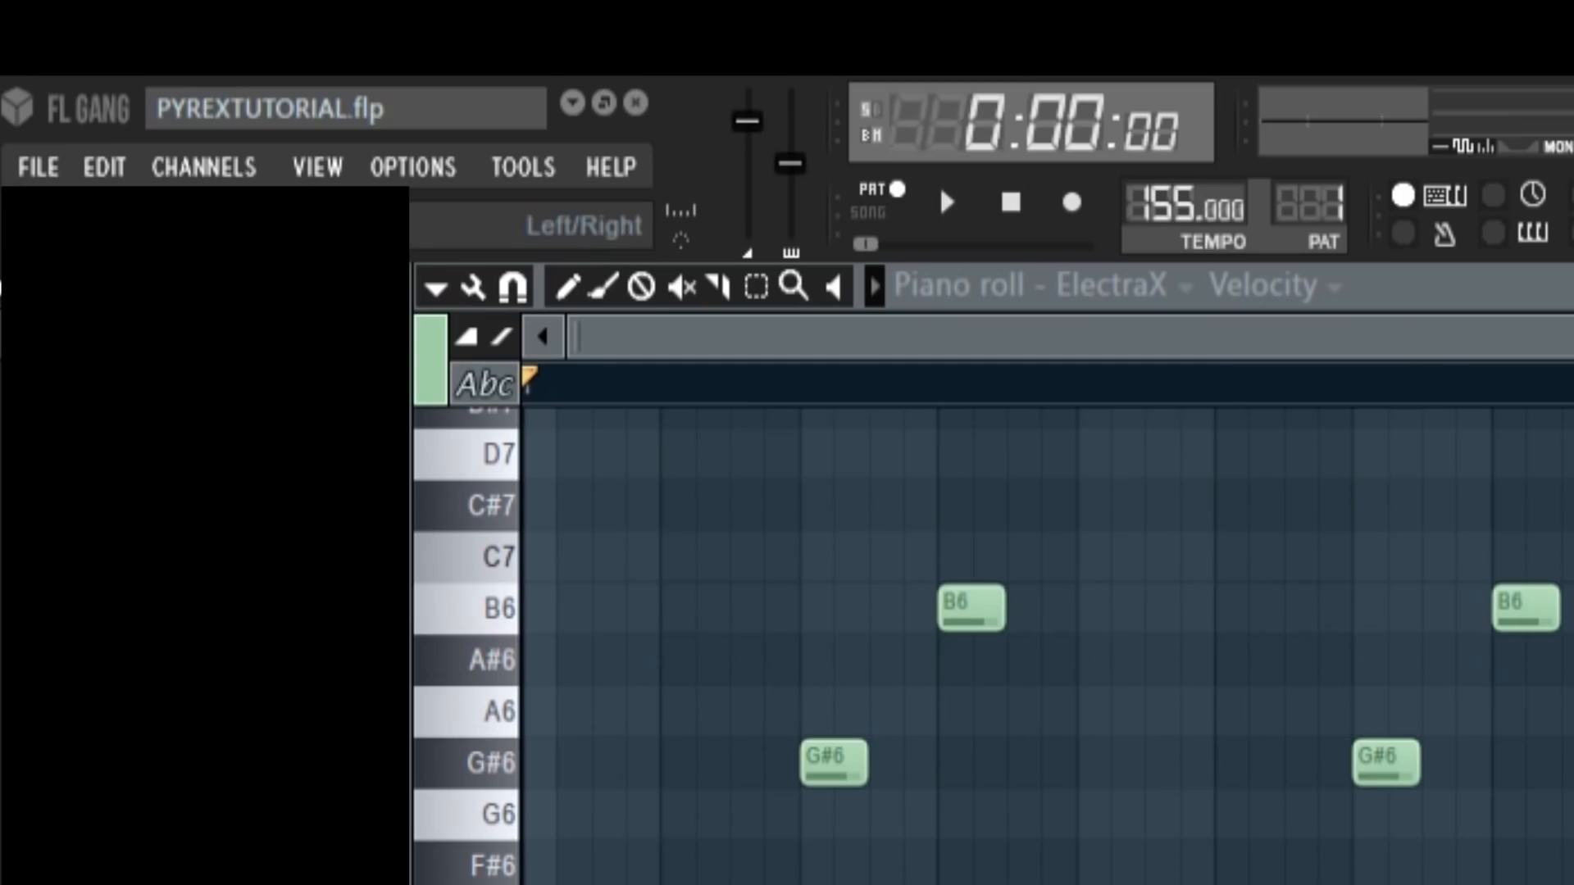
click(38, 168)
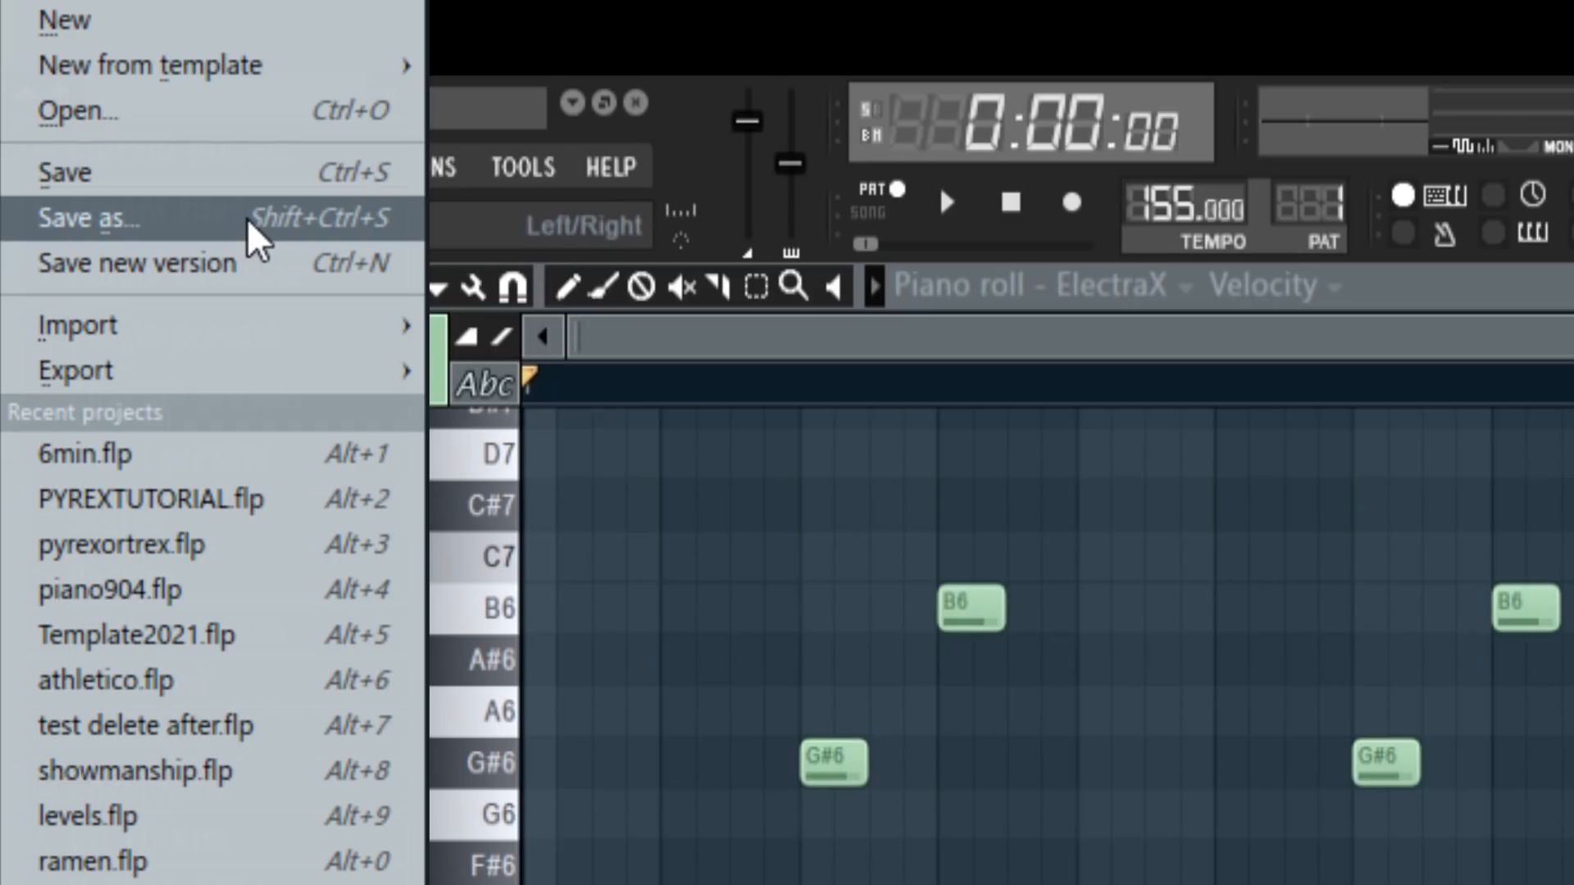
click(254, 217)
text(mysocialsecuritynumber)
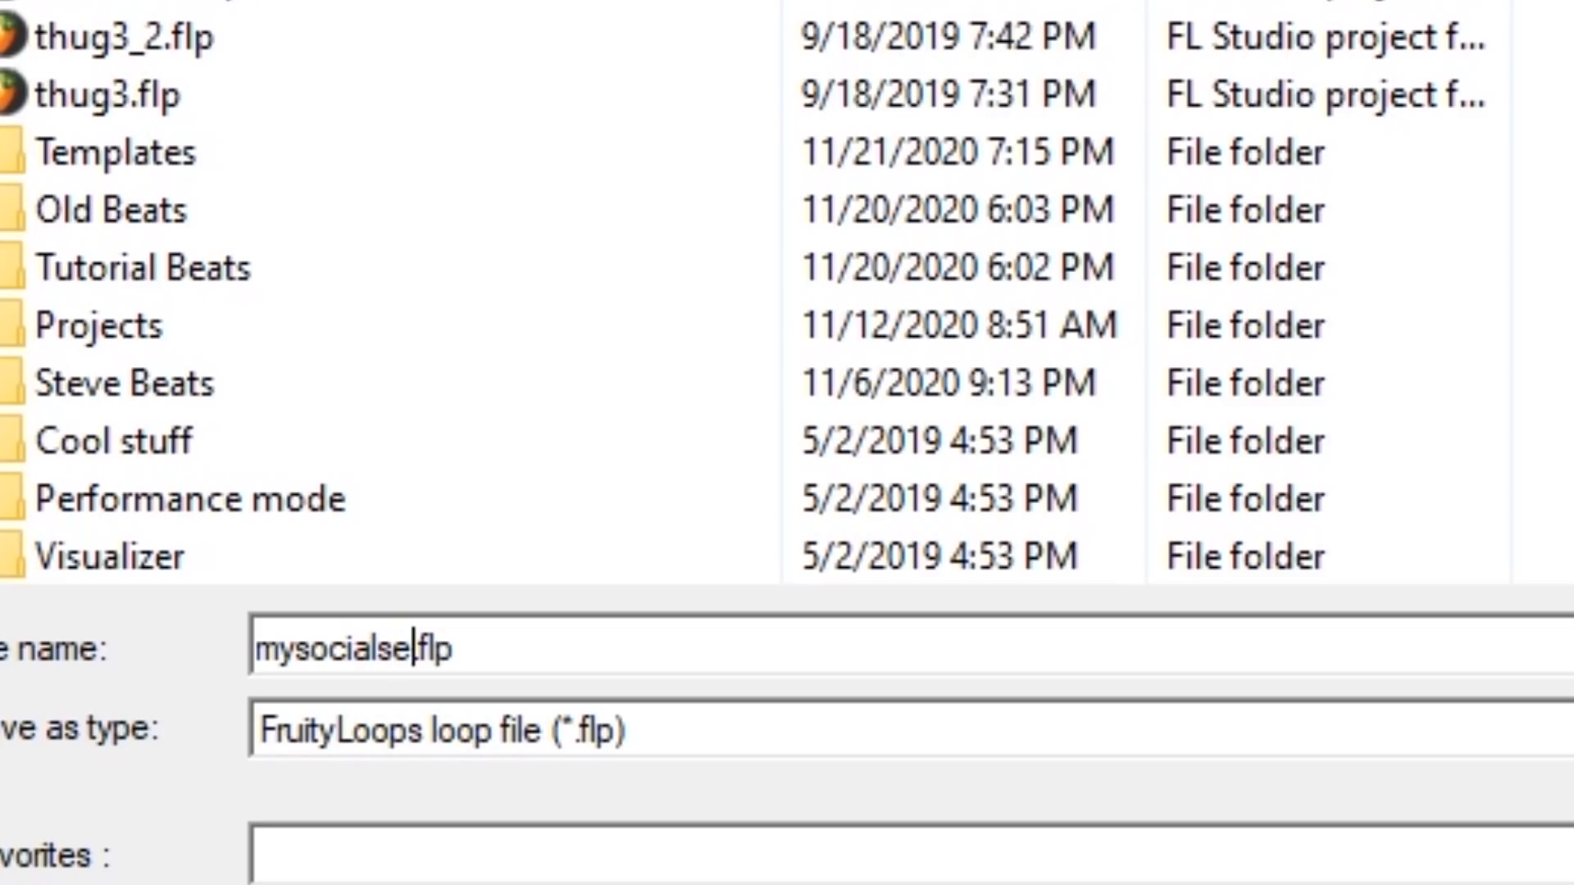
key(Return)
- Delete the ElectraX channel and cut the notes from the Sampler, Rim, Hi Hat and Clap channels in Pattern 2
key(alt+Delete)
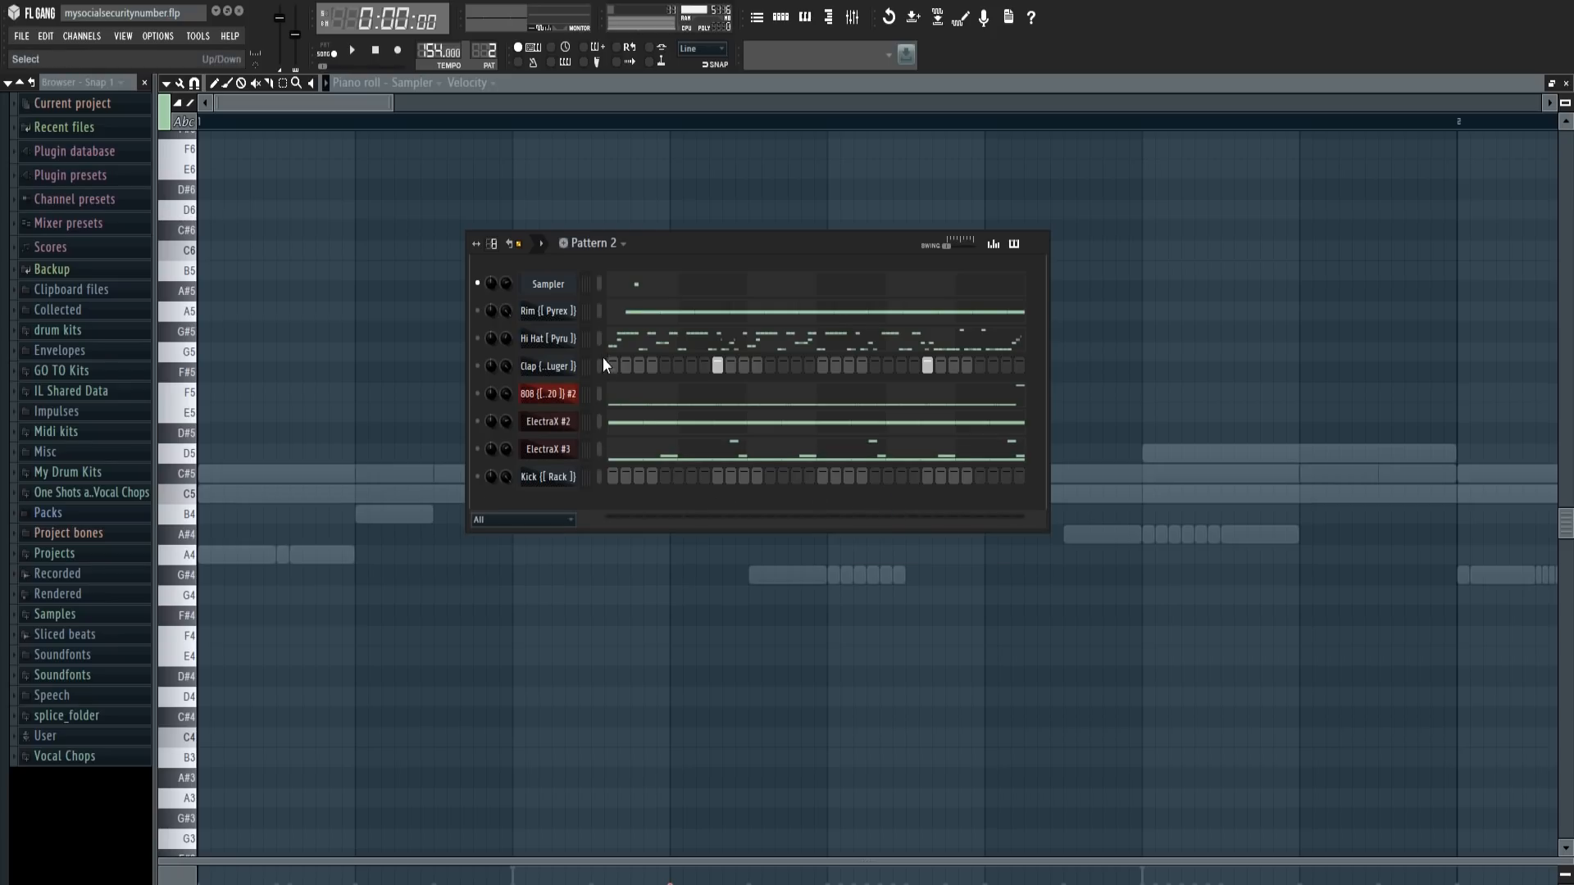
drag(602, 317, 608, 367)
key(ctrl+x)
- Delete the ElectraX #2 and ElectraX #3 channels and cut the notes from the 808 #2 channel
click(574, 423)
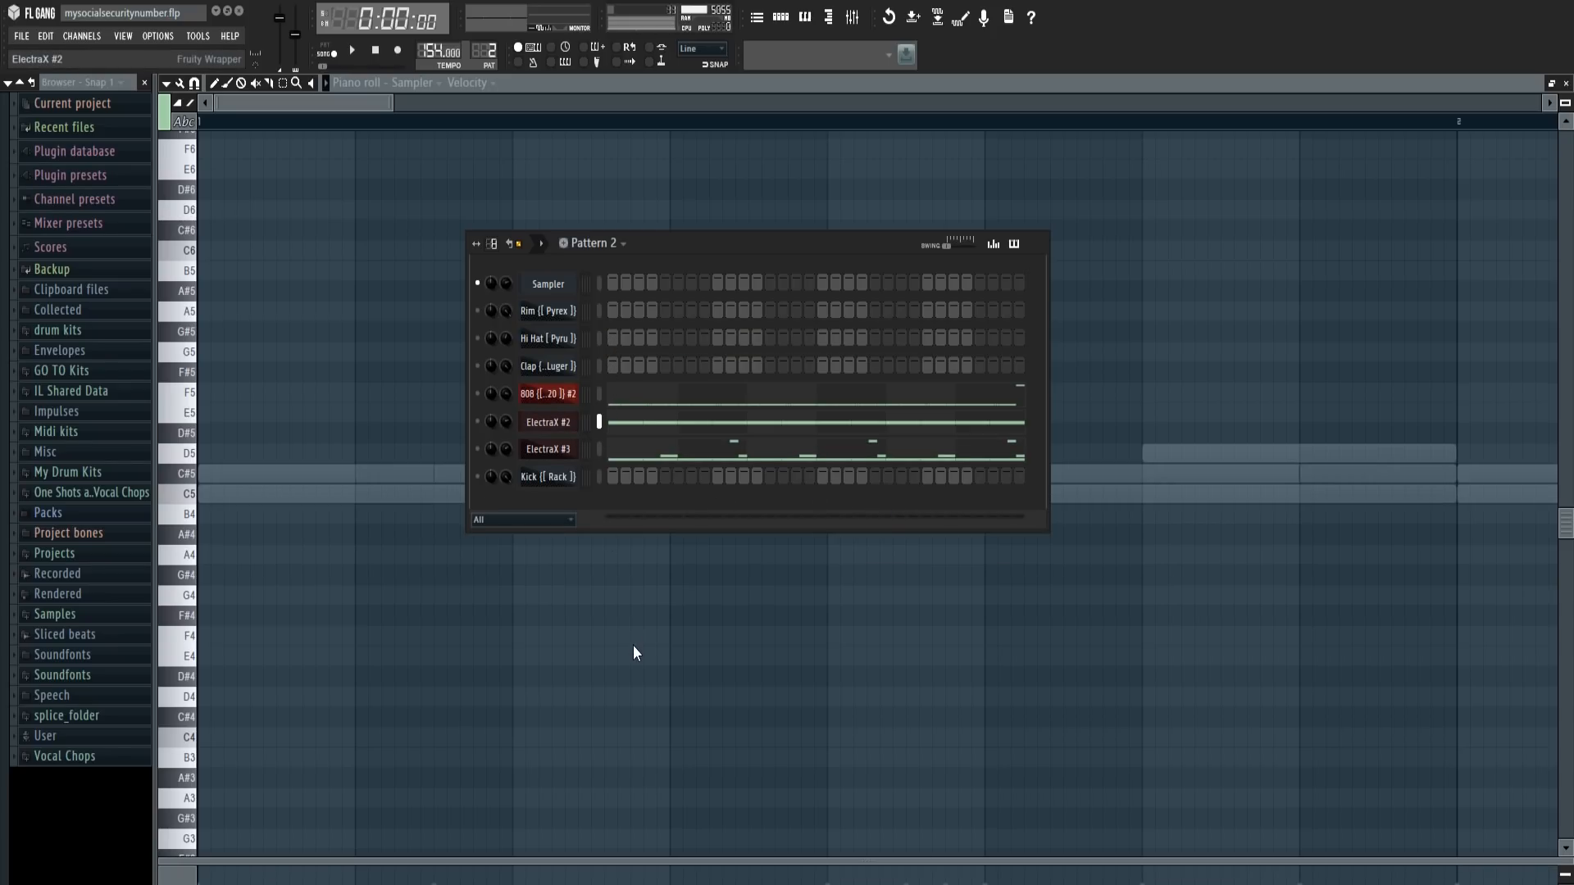
key(alt+Delete)
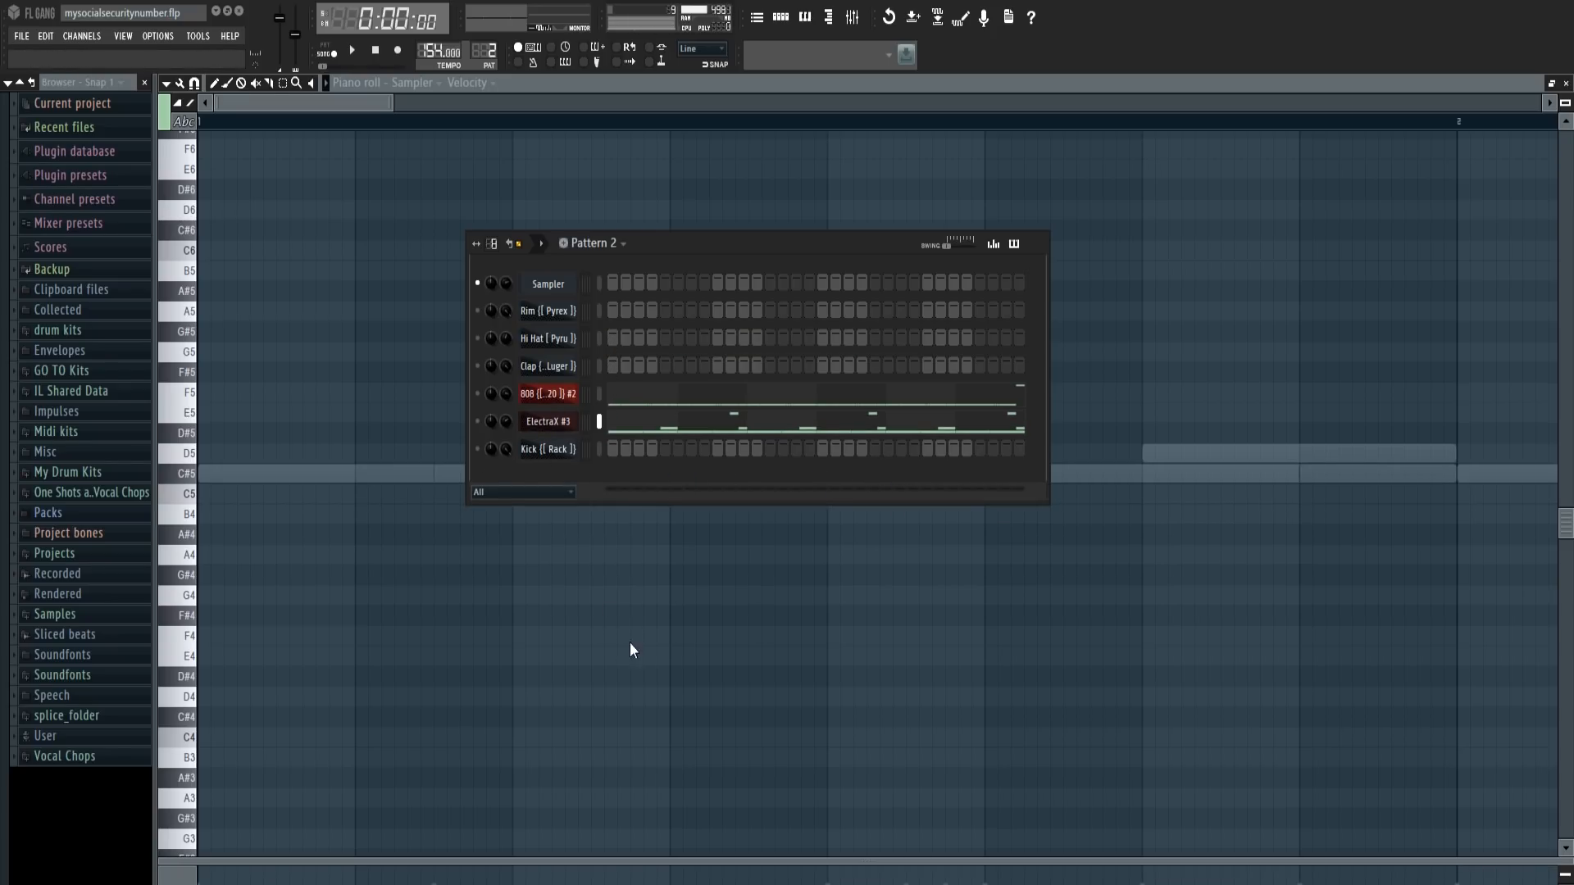
key(alt+Delete)
click(599, 394)
key(ctrl+x)
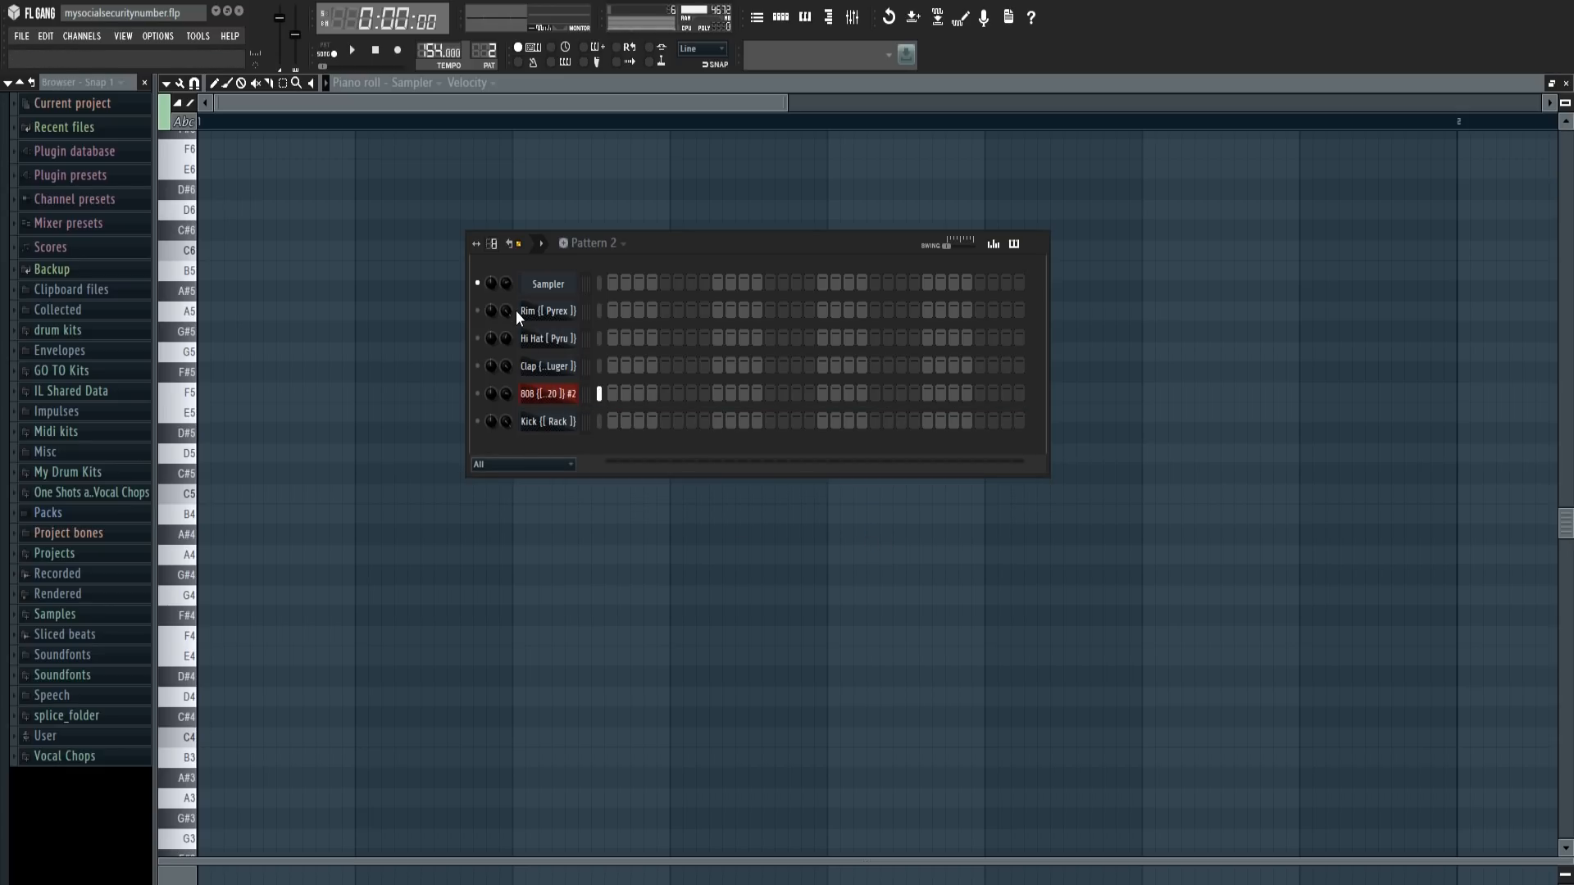